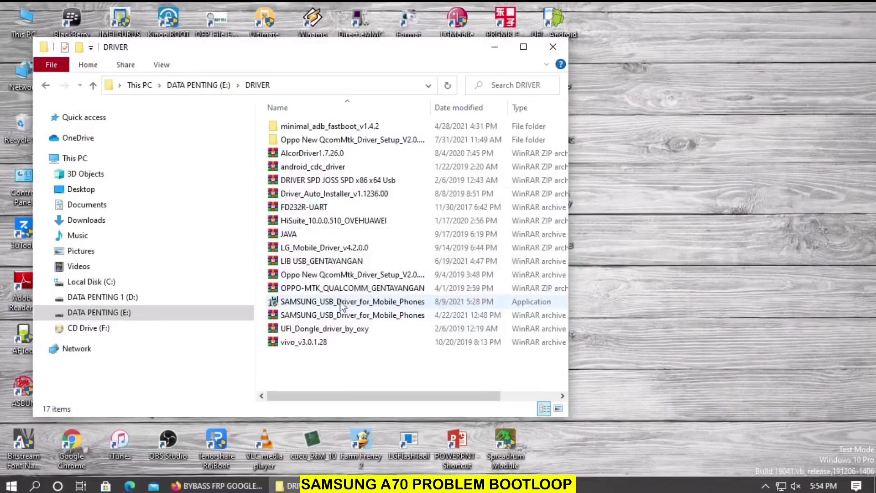
pyautogui.moveTo(354, 53); pyautogui.dragTo(341, 54)
pyautogui.click(342, 302)
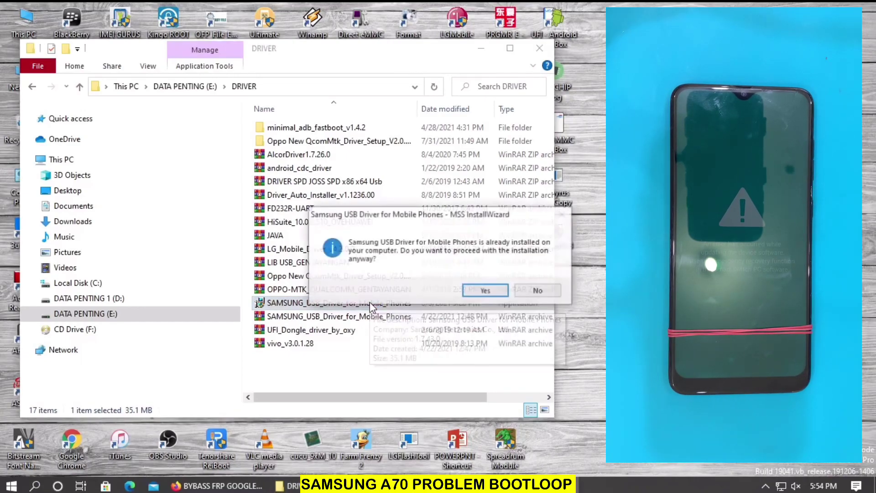
pyautogui.click(485, 292)
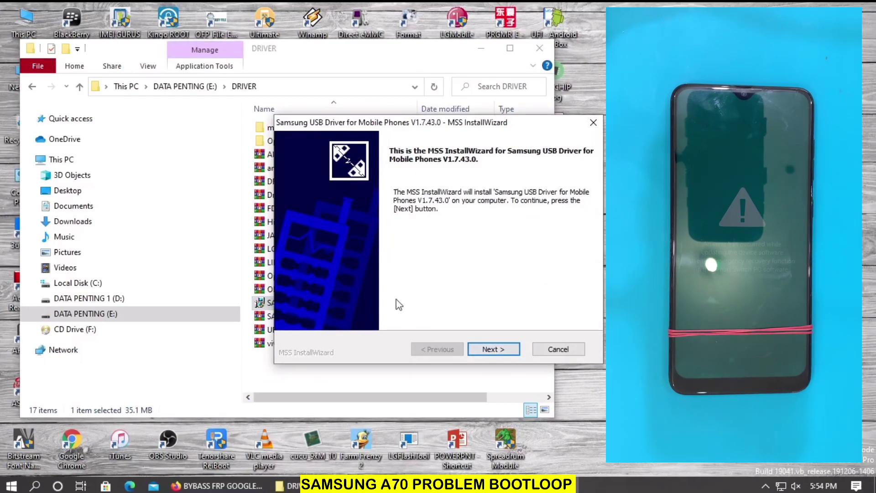
pyautogui.click(593, 123)
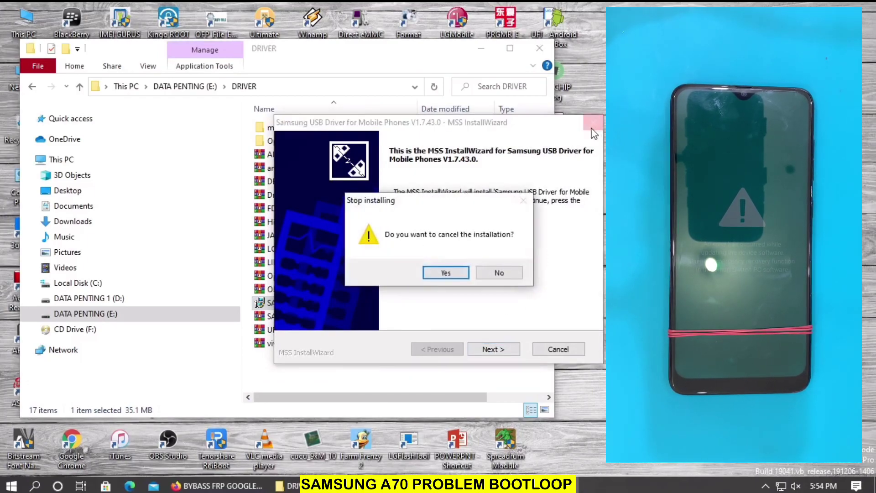
pyautogui.click(439, 276)
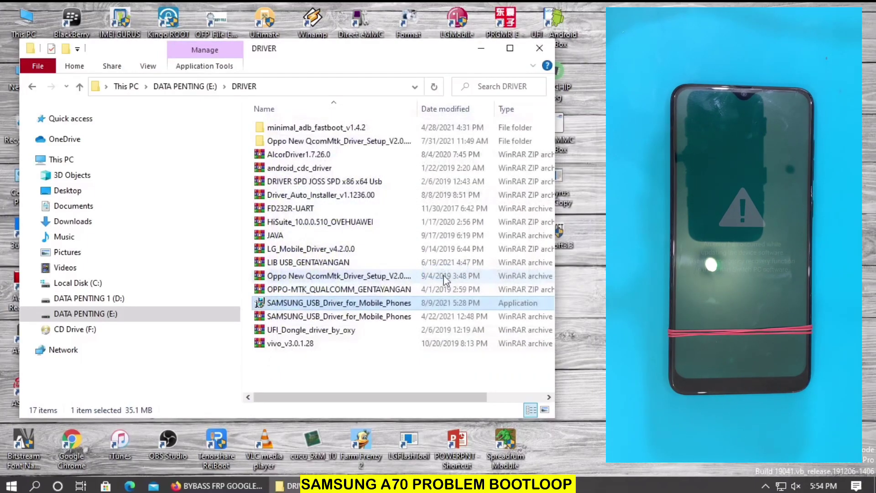
# Open the Odin3_v3.14.4 folder inside SAMSUNG 2020 > TOOL ODIN 3.14 on drive D
pyautogui.click(116, 300)
pyautogui.doubleClick(303, 263)
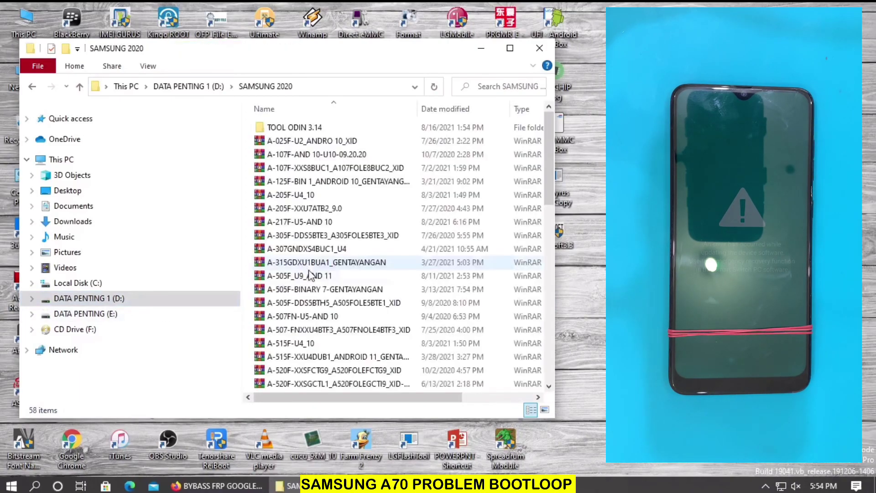
pyautogui.doubleClick(296, 128)
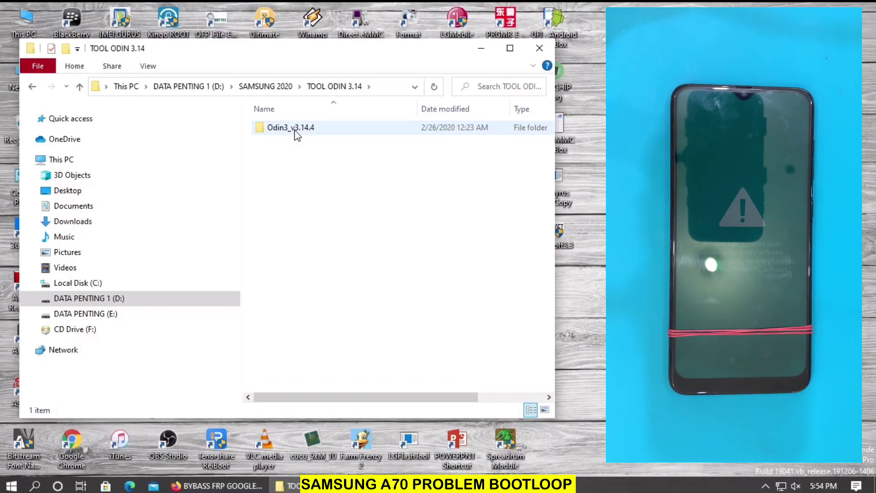
pyautogui.doubleClick(294, 130)
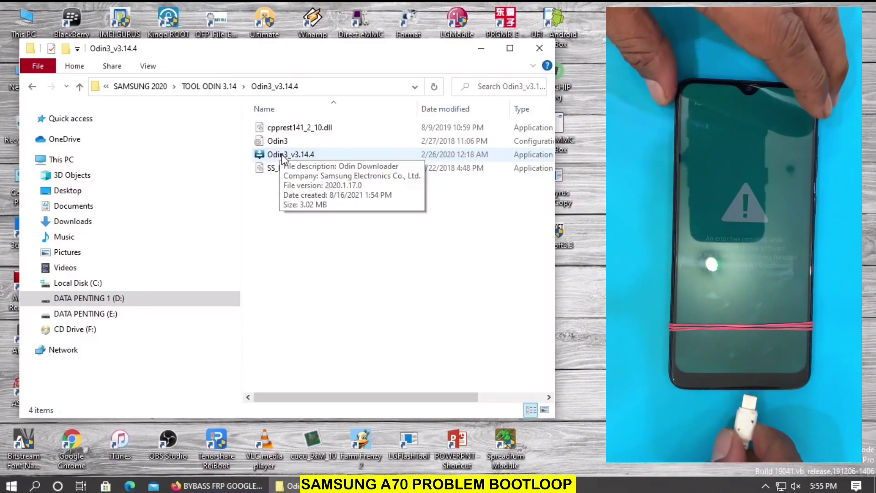
# Launch the Odin3_v3.14.4 application and accept its notice about deleting the Google account before downloading the binary
pyautogui.doubleClick(283, 159)
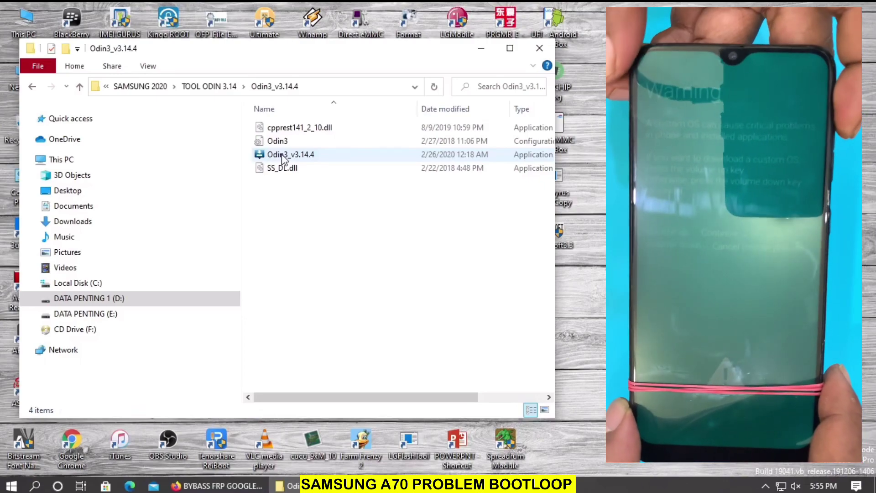
pyautogui.doubleClick(282, 156)
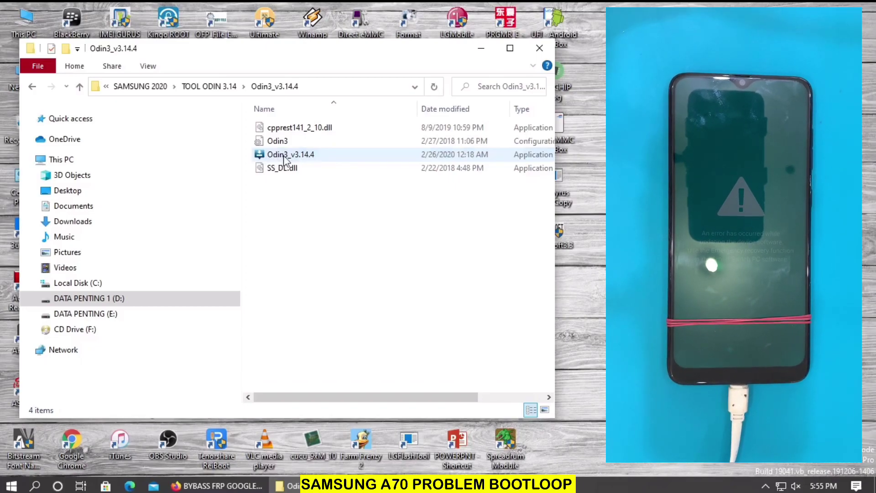
pyautogui.doubleClick(284, 156)
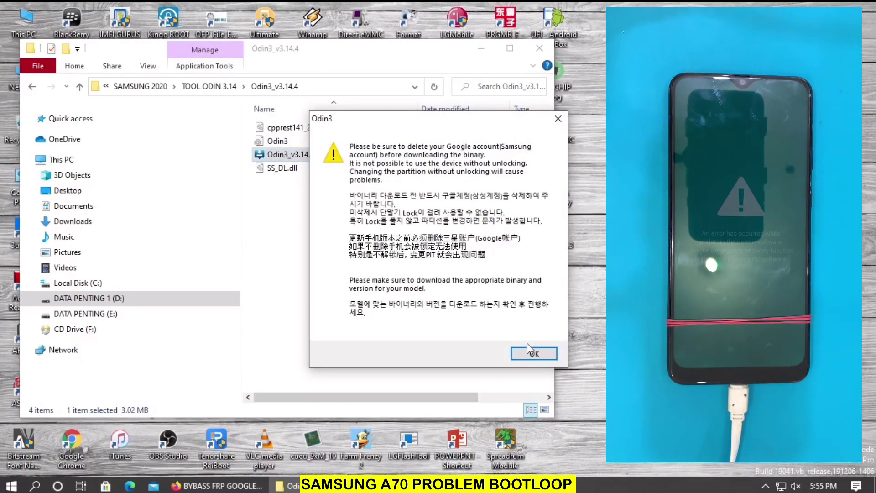
pyautogui.click(530, 354)
pyautogui.moveTo(427, 35); pyautogui.dragTo(280, 37)
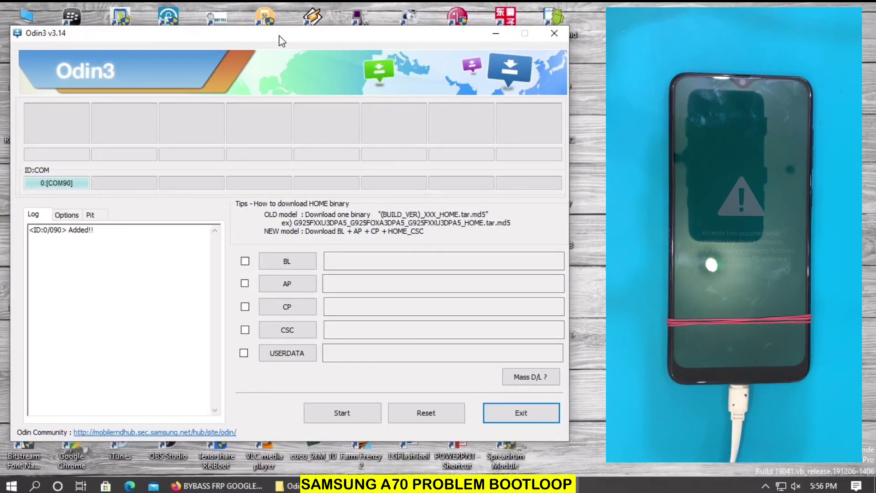
# Load the BL_A705FXXU5BTF1 and AP_A705FXXU5BTF1 firmware files into the matching BL and AP slots
pyautogui.click(275, 261)
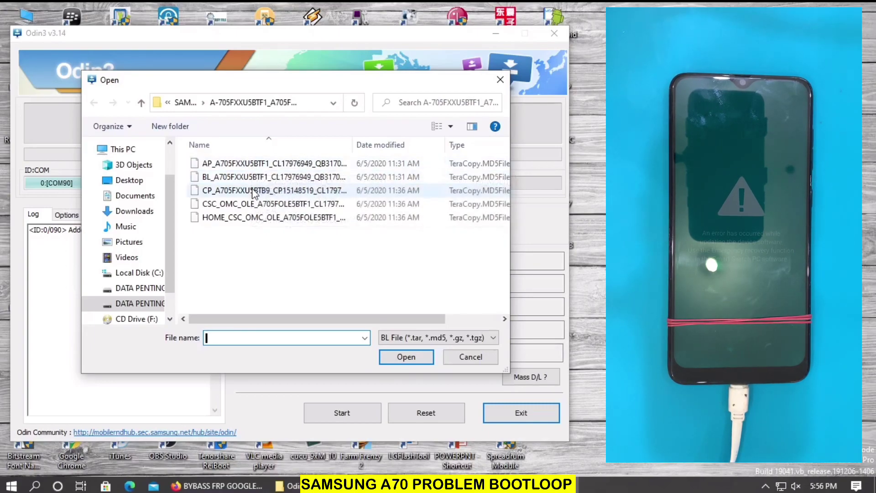
pyautogui.doubleClick(270, 177)
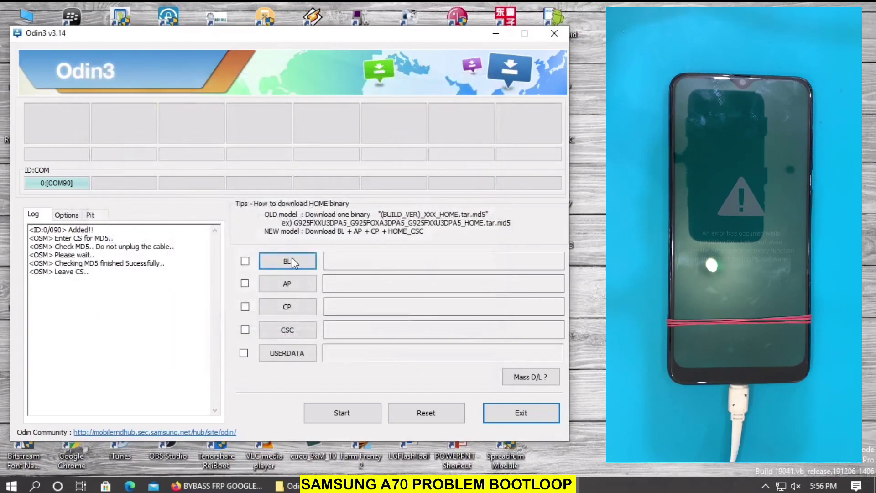
pyautogui.click(287, 283)
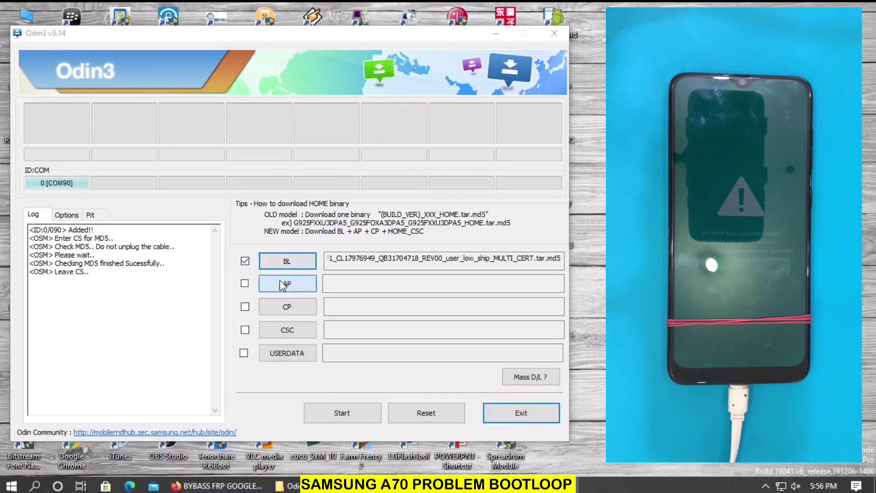
pyautogui.doubleClick(254, 167)
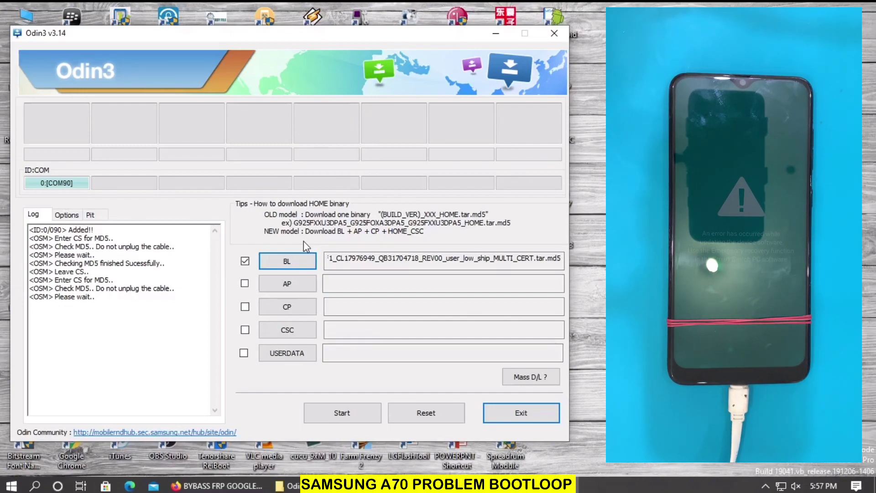
# Load the CP_A705FXXU5BTB9 file into the CP slot and the CSC_OMC_OLE_A705FOLE5BTF1 file into the CSC slot
pyautogui.click(290, 305)
pyautogui.doubleClick(272, 191)
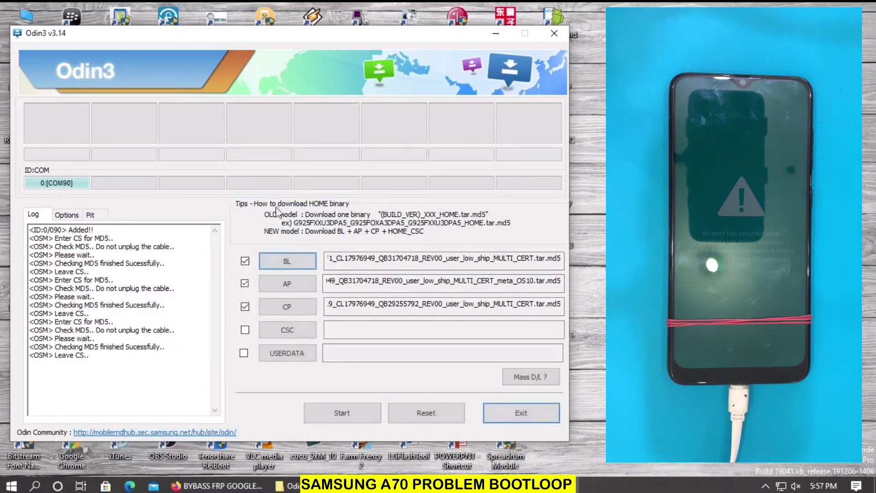
pyautogui.click(302, 330)
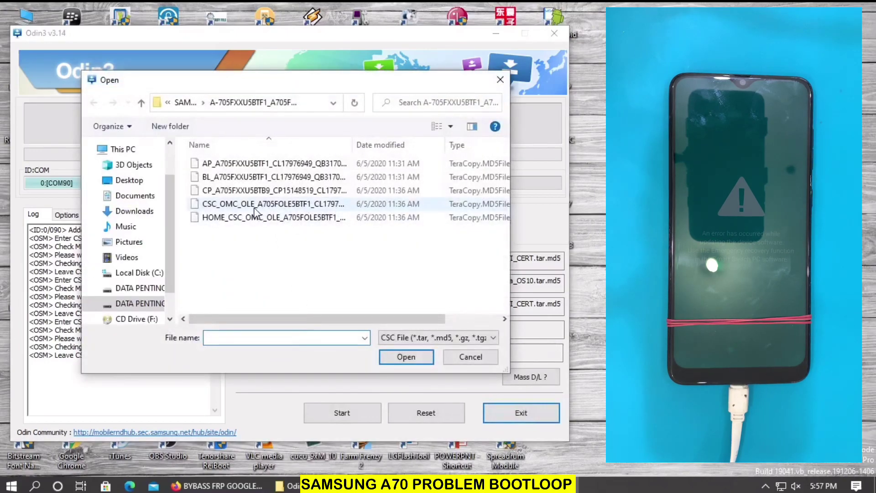
pyautogui.doubleClick(256, 208)
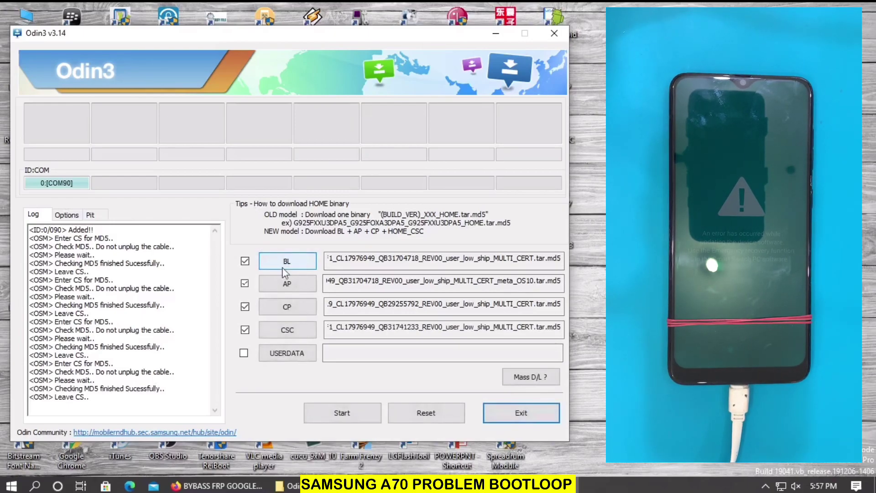
pyautogui.click(289, 332)
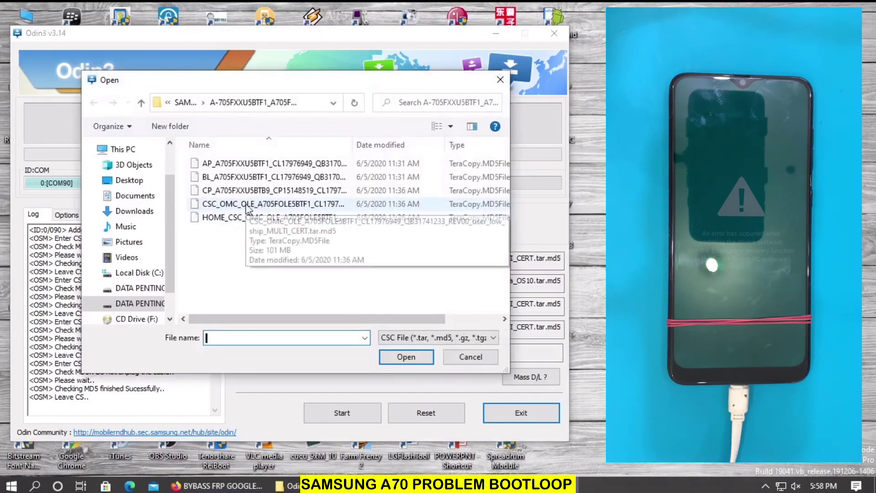
pyautogui.click(247, 208)
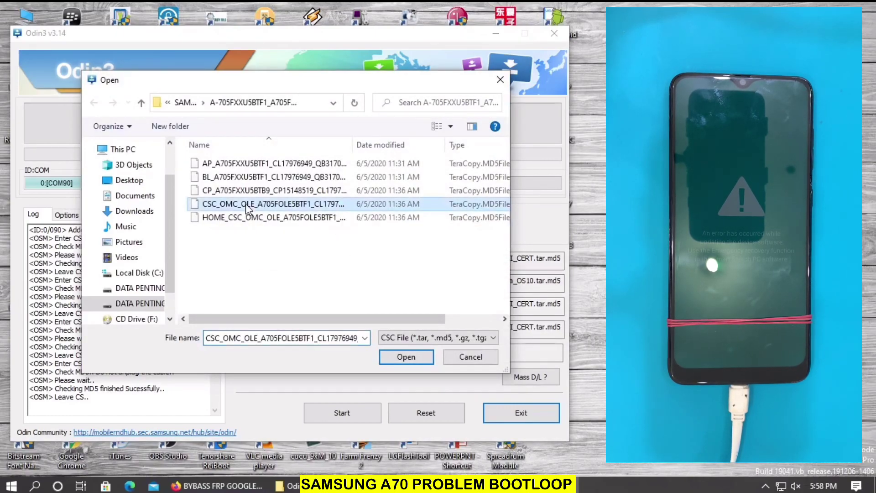
pyautogui.doubleClick(246, 204)
# Flash the phone with the BL, AP, CP and CSC files enabled, and close Odin once flashing has finished
pyautogui.click(245, 283)
pyautogui.click(245, 284)
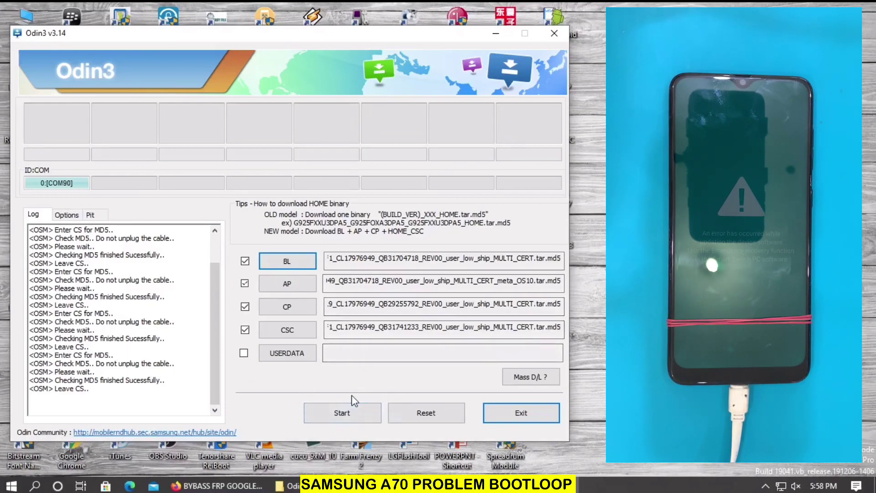
pyautogui.click(347, 414)
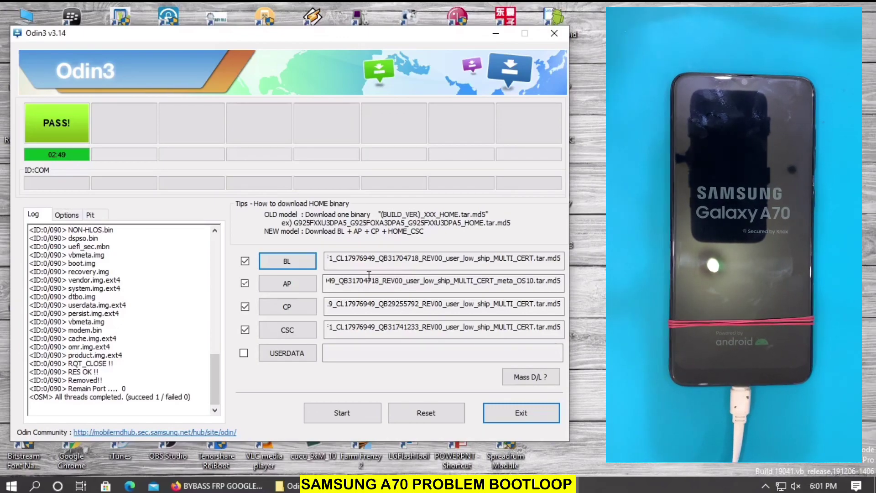
pyautogui.click(555, 34)
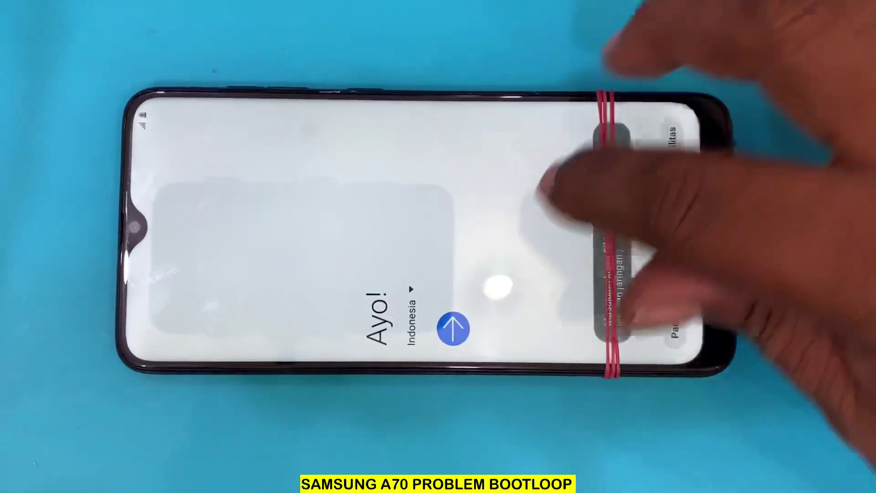
pyautogui.click(454, 329)
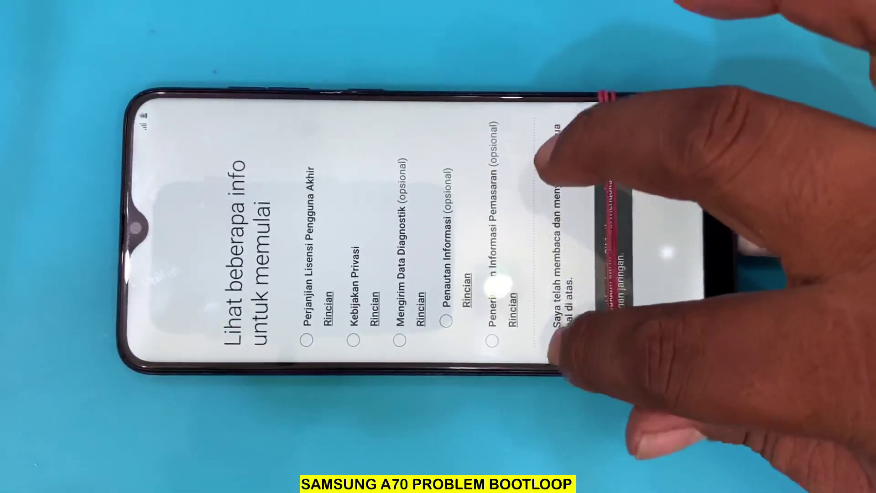
pyautogui.click(561, 341)
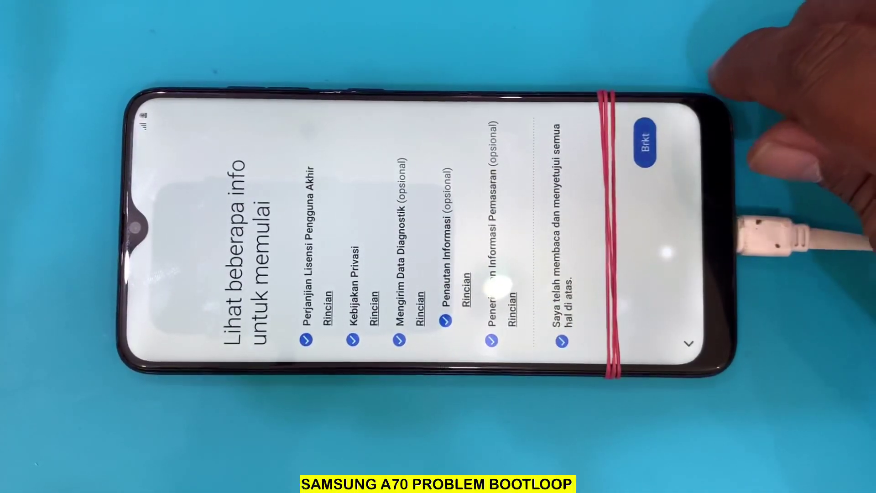
pyautogui.click(645, 143)
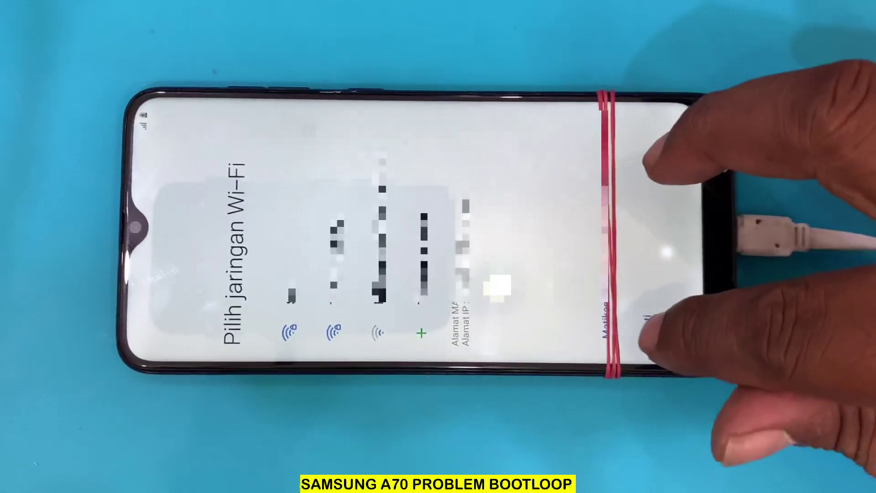
pyautogui.click(648, 329)
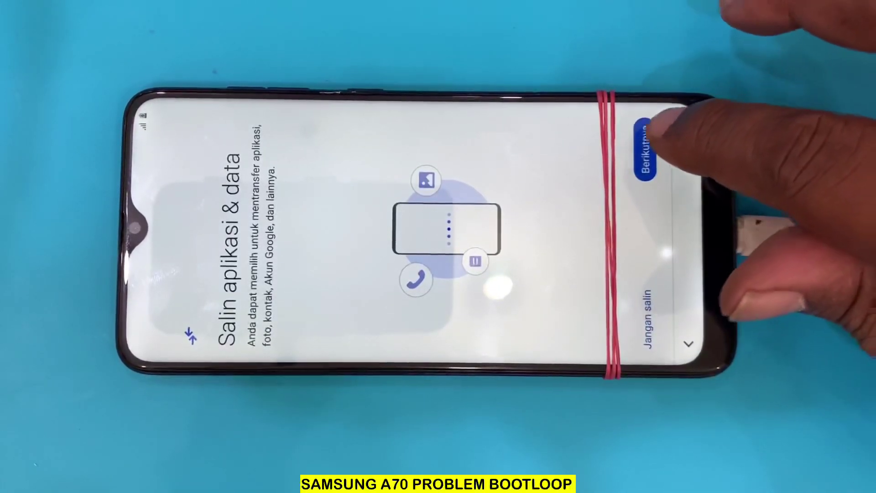
pyautogui.click(645, 145)
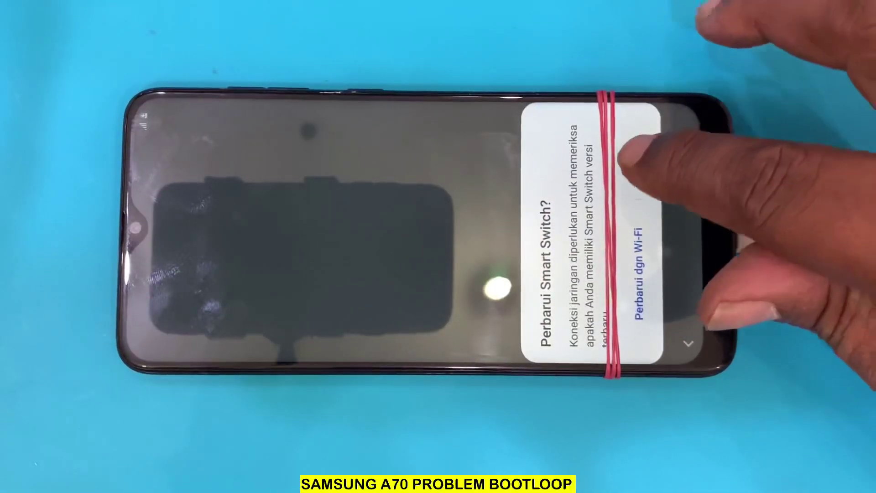
pyautogui.click(637, 158)
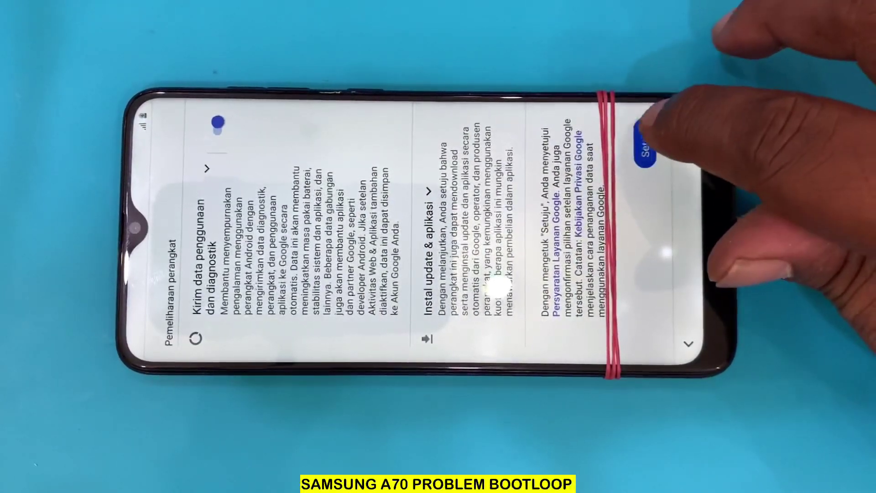
pyautogui.click(648, 328)
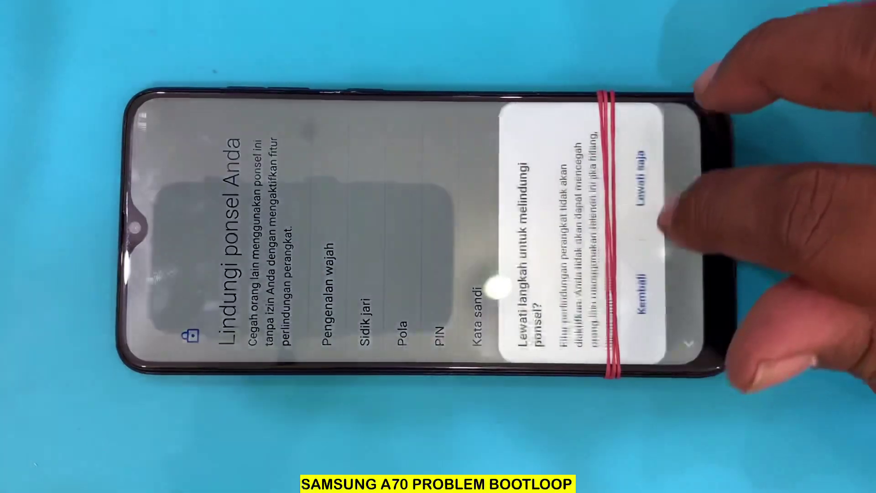
pyautogui.click(649, 169)
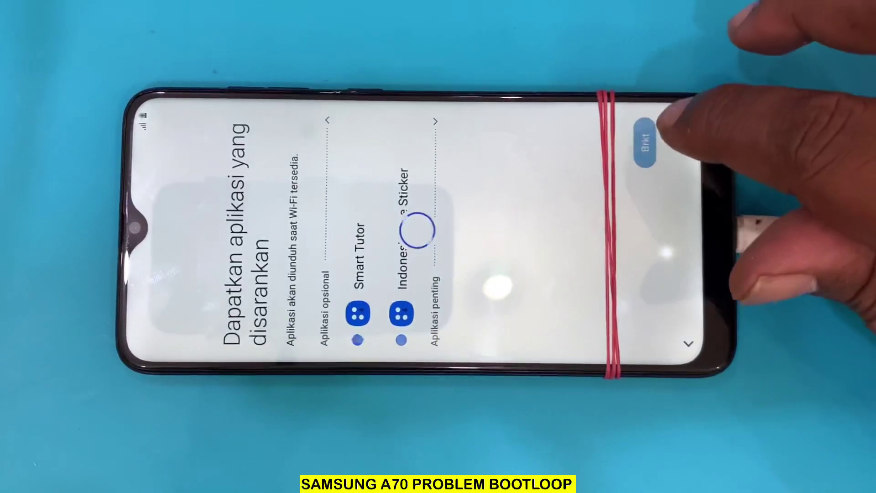
pyautogui.click(645, 141)
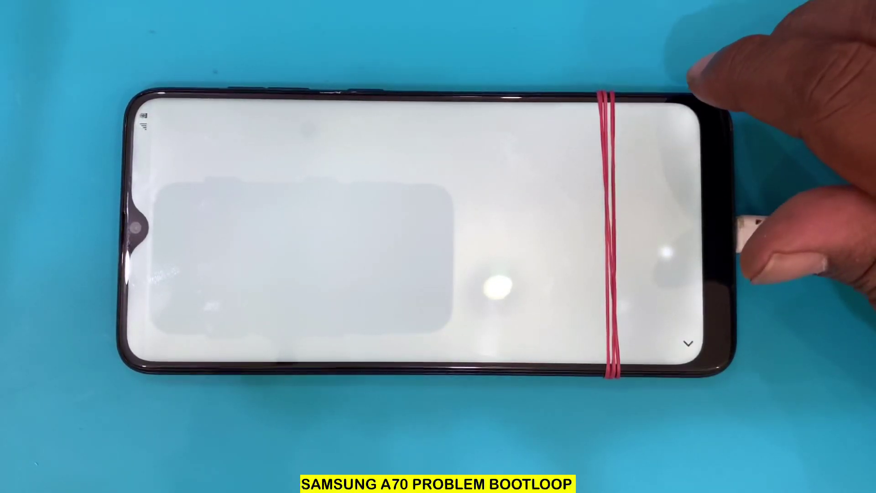
pyautogui.click(651, 334)
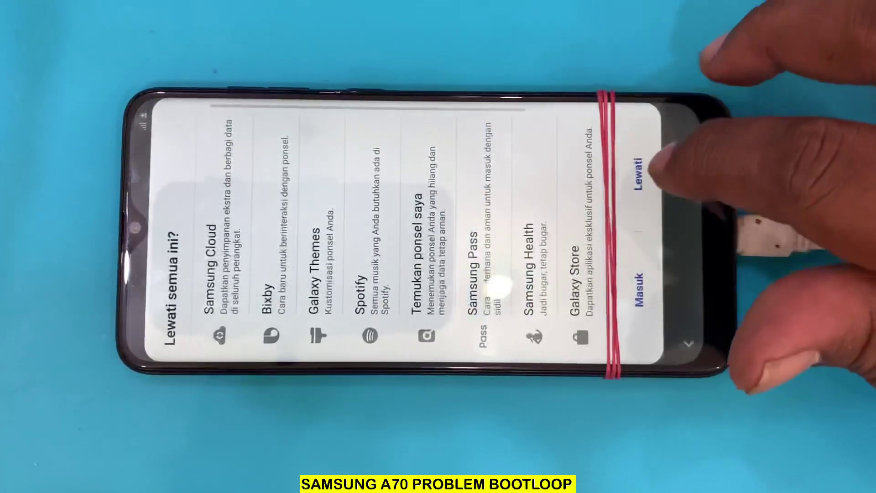
pyautogui.click(637, 191)
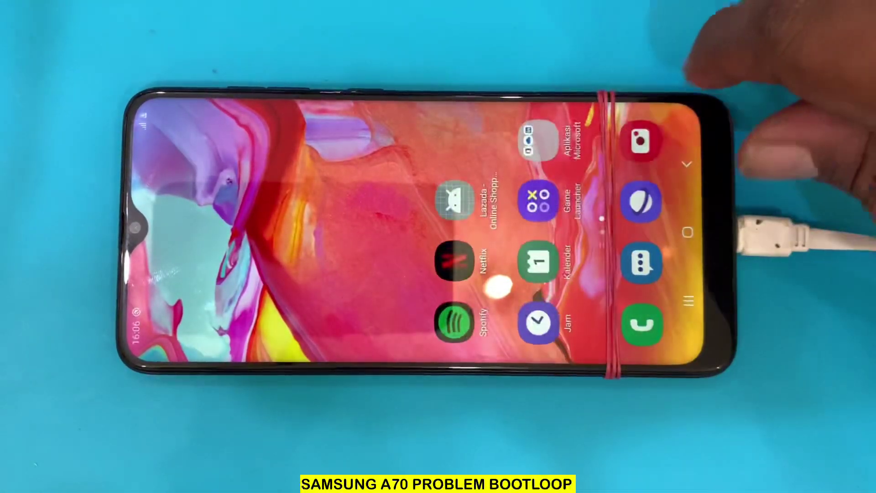
pyautogui.moveTo(530, 265); pyautogui.dragTo(689, 192)
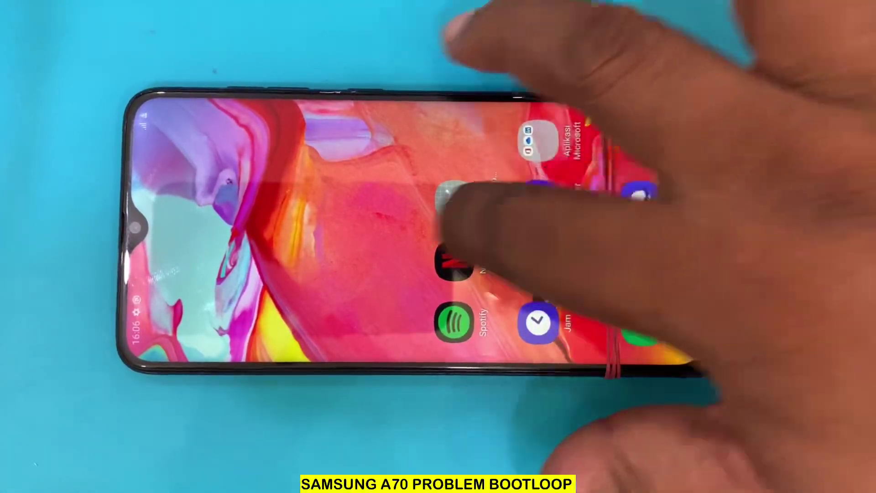
pyautogui.moveTo(456, 205); pyautogui.dragTo(347, 205)
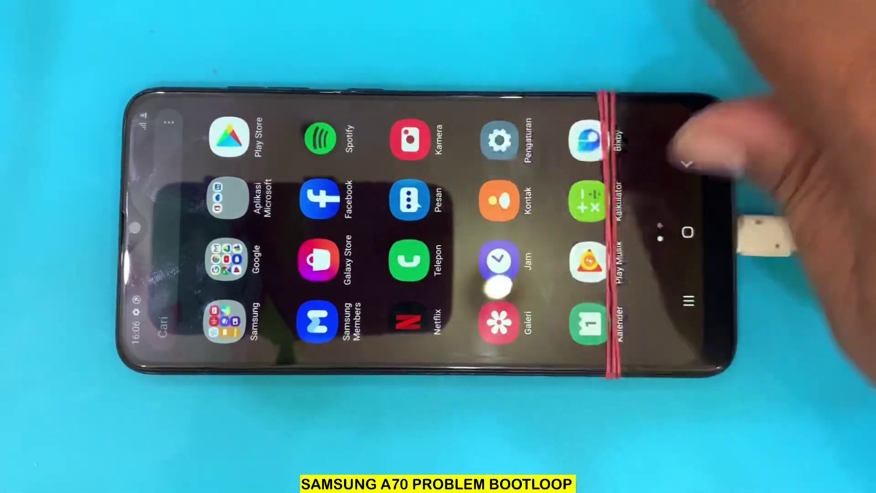
pyautogui.click(500, 139)
pyautogui.moveTo(593, 205); pyautogui.dragTo(410, 205)
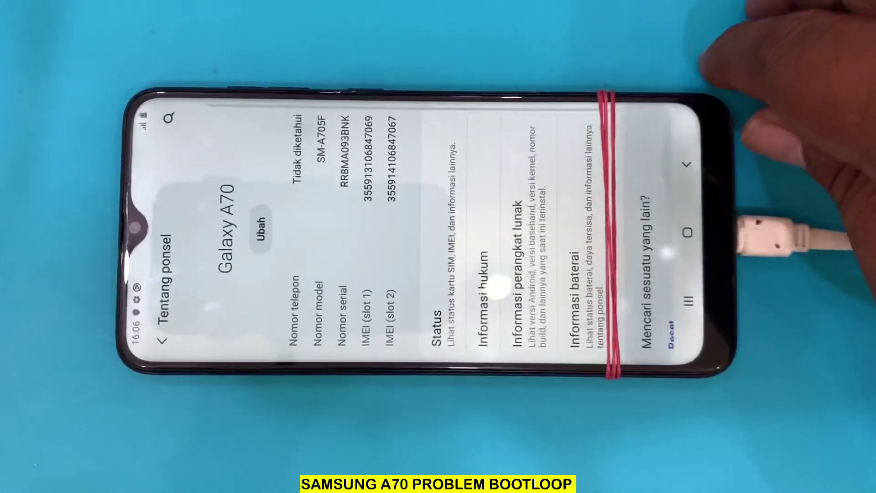
pyautogui.moveTo(566, 142); pyautogui.dragTo(470, 205)
pyautogui.click(475, 205)
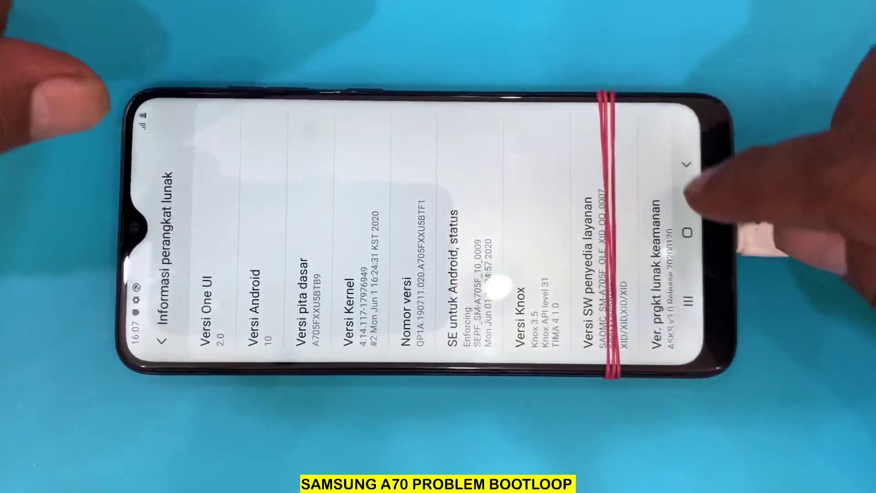
pyautogui.click(688, 233)
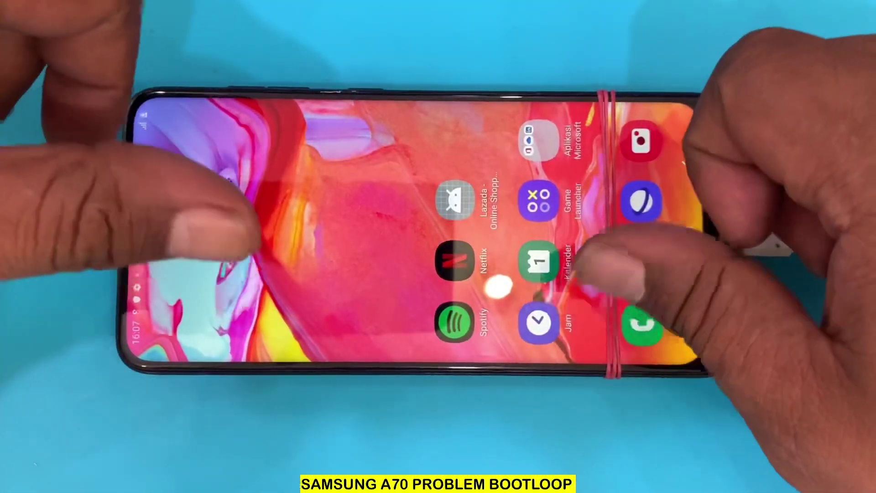